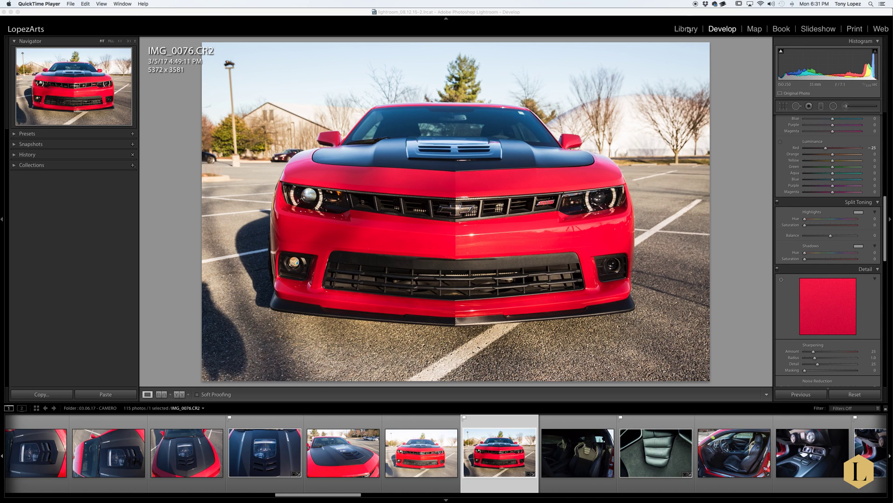
Step: Drag a graduated filter down from the top edge to darken the sky, then ease its Exposure to about -2.73
{"action": "left_click", "coordinate": [820, 106]}
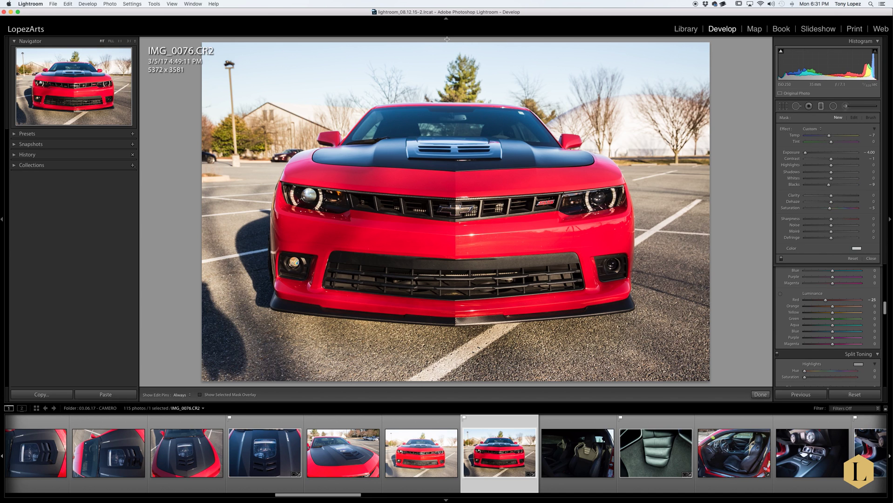
{"action": "left_click_drag", "start_coordinate": [447, 47], "coordinate": [448, 150]}
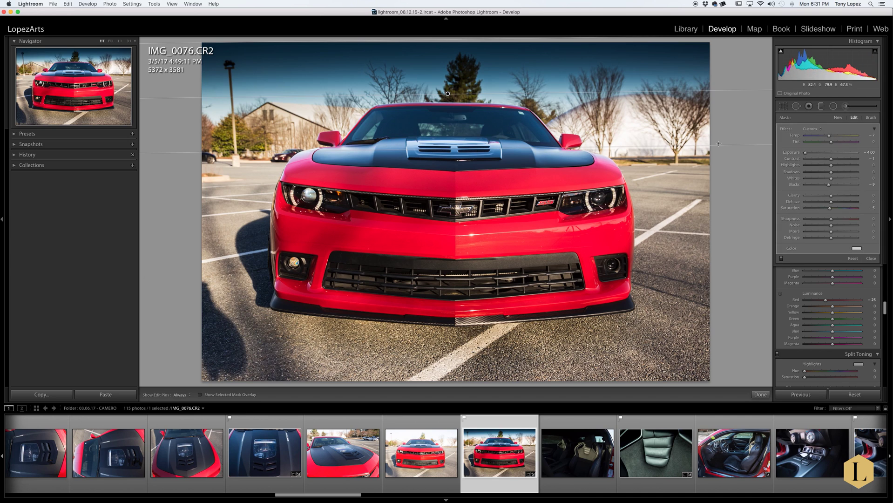
{"action": "left_click_drag", "start_coordinate": [806, 154], "coordinate": [841, 137]}
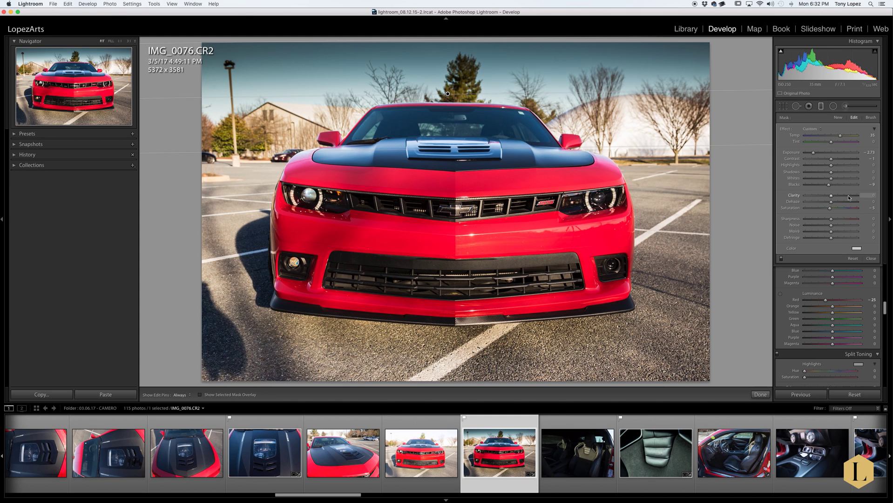
Step: Lower the sky filter's Clarity slightly, reset its Saturation to 0, and nudge the pin higher
{"action": "left_click_drag", "start_coordinate": [833, 197], "coordinate": [795, 211]}
{"action": "left_click_drag", "start_coordinate": [794, 210], "coordinate": [833, 211]}
{"action": "left_click_drag", "start_coordinate": [449, 93], "coordinate": [445, 85]}
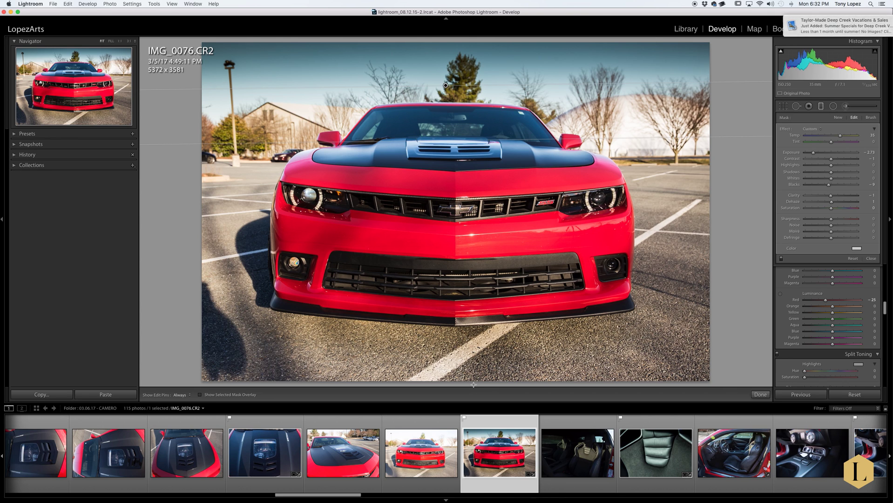
Step: Add graduated filters darkening the bottom, right and left edges of the photo
{"action": "left_click_drag", "start_coordinate": [473, 384], "coordinate": [479, 212]}
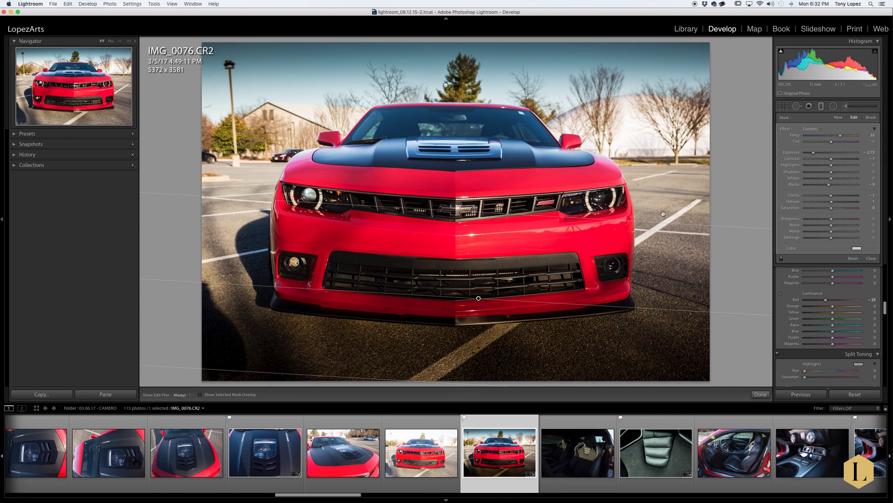
{"action": "left_click_drag", "start_coordinate": [715, 193], "coordinate": [564, 191]}
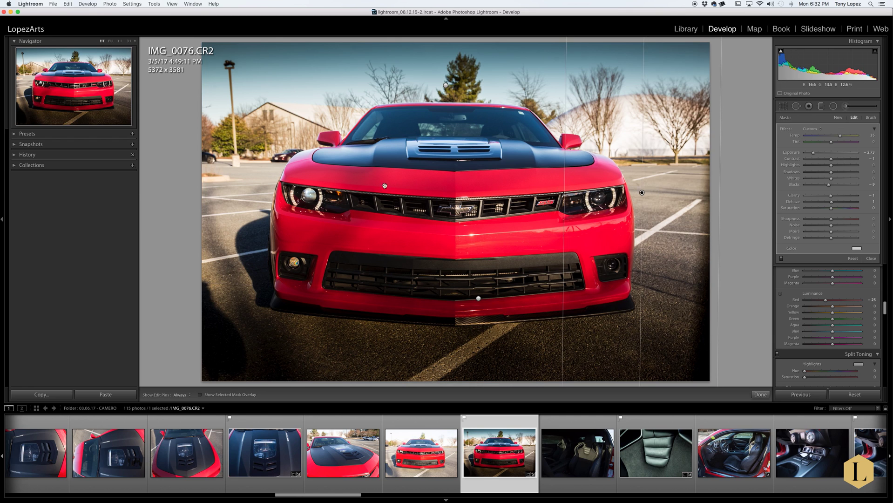
{"action": "left_click_drag", "start_coordinate": [180, 196], "coordinate": [334, 198]}
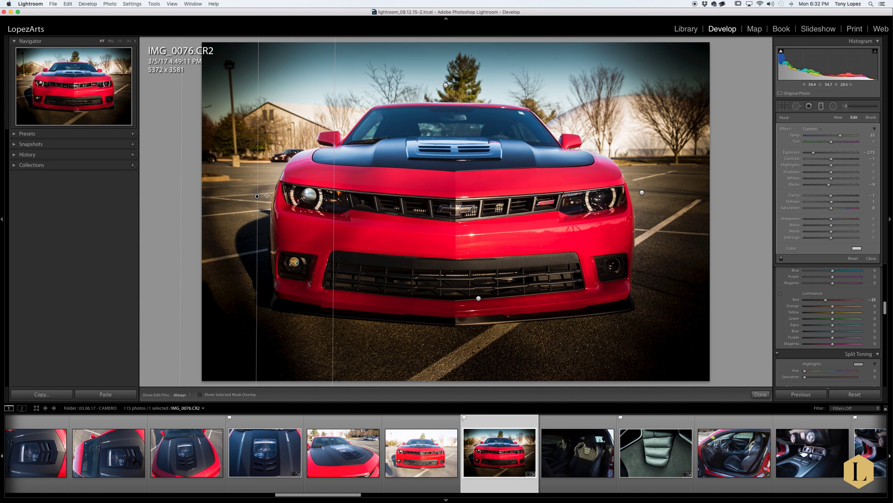
Step: Delete the left, right, bottom and top sky graduated filters
{"action": "key", "text": "Delete"}
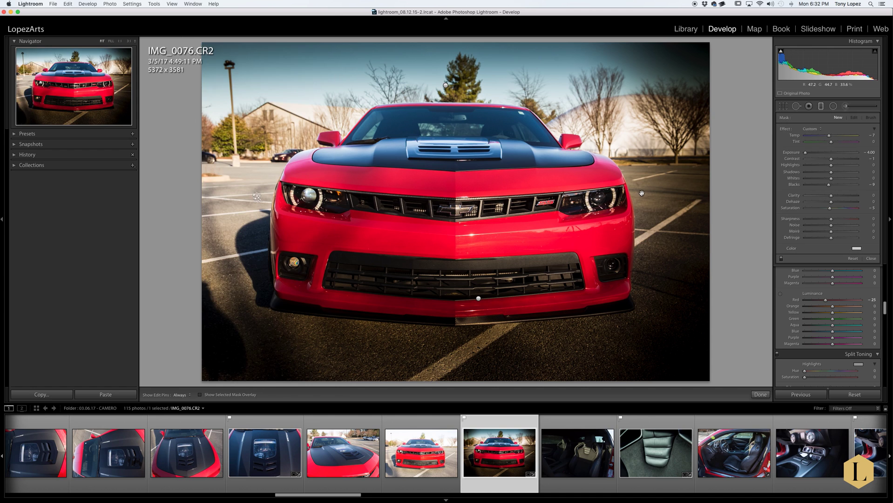
{"action": "left_click", "coordinate": [642, 191]}
{"action": "key", "text": "Delete"}
{"action": "left_click", "coordinate": [478, 297]}
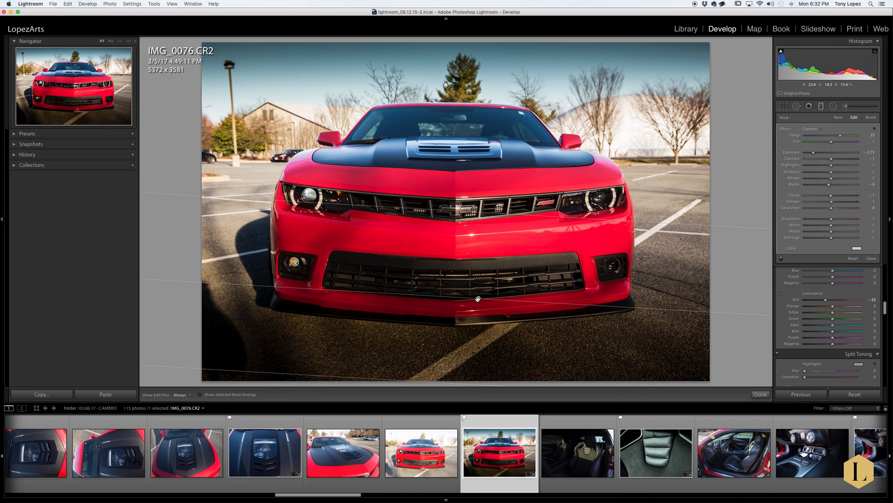
{"action": "key", "text": "Delete"}
{"action": "left_click", "coordinate": [445, 85]}
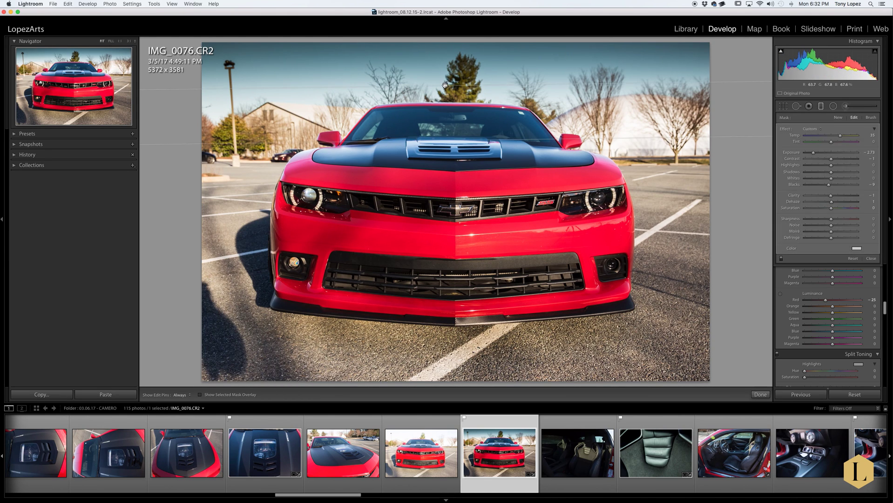
{"action": "key", "text": "Delete"}
Step: Open IMG_0076.CR2 from the filmstrip in Adobe Photoshop CC 2017 via Edit In
{"action": "right_click", "coordinate": [490, 458]}
{"action": "mouse_move", "coordinate": [546, 347]}
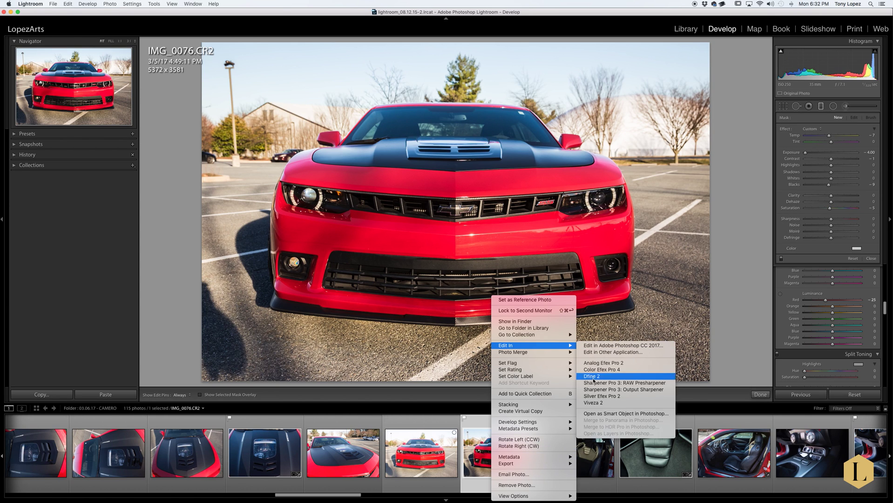
{"action": "left_click", "coordinate": [608, 346]}
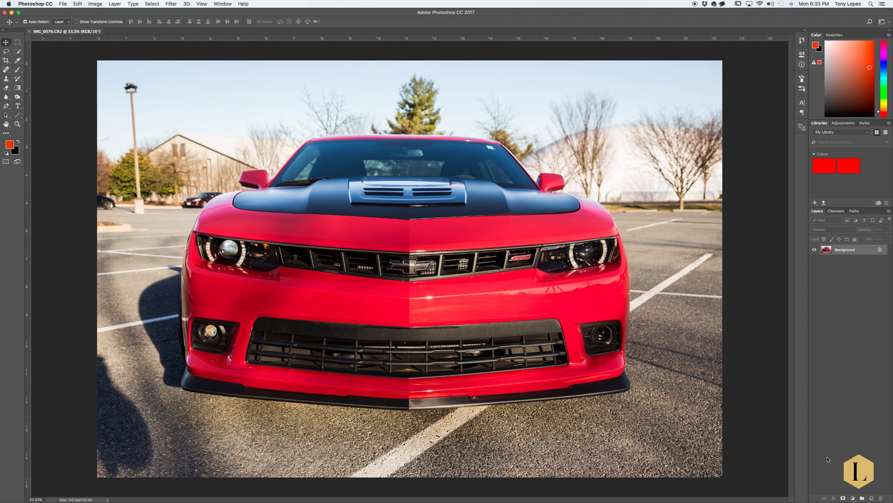
Step: Add a Gradient fill layer, trying Radial before keeping Linear style, and open its gradient editor
{"action": "left_click", "coordinate": [853, 499]}
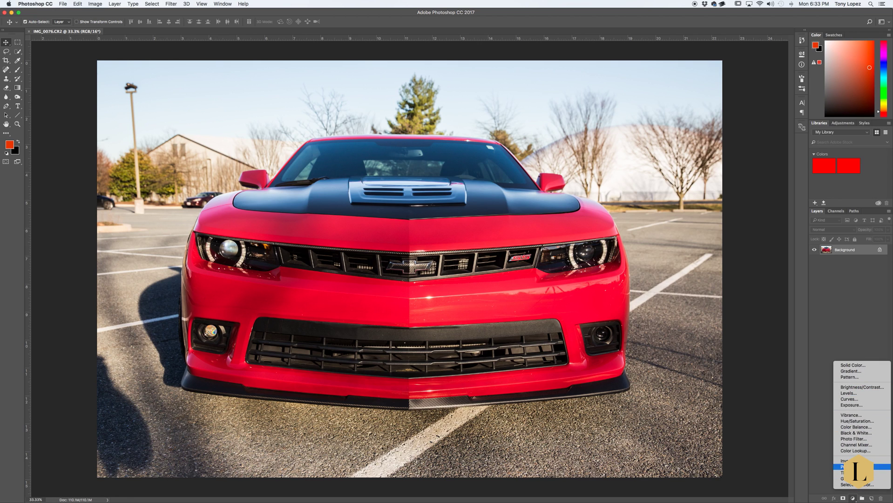
{"action": "left_click", "coordinate": [859, 371]}
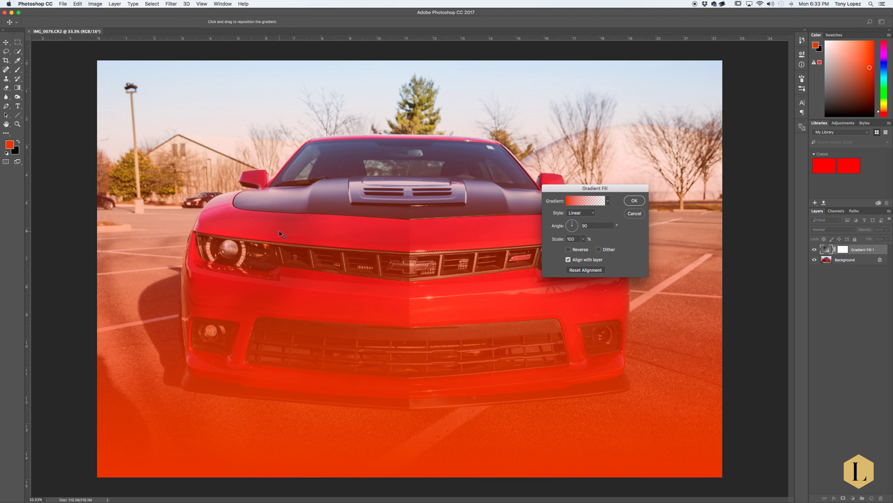
{"action": "left_click", "coordinate": [593, 214]}
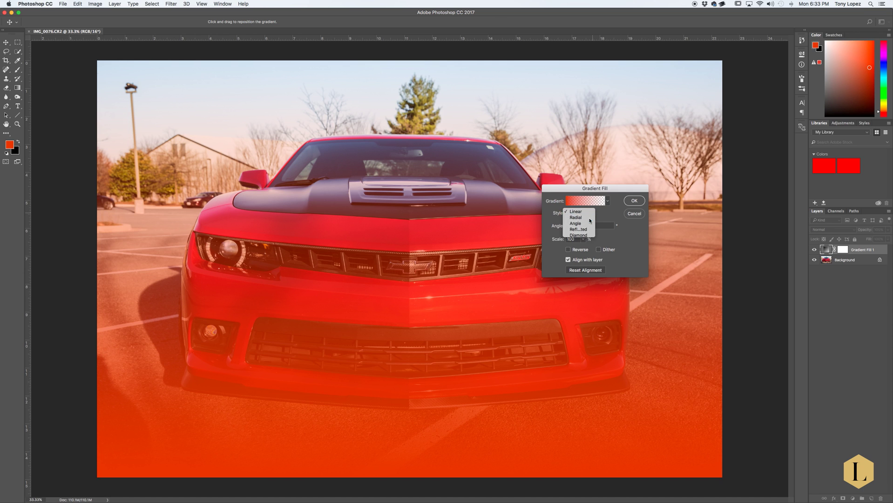
{"action": "left_click", "coordinate": [590, 219]}
{"action": "left_click", "coordinate": [589, 218]}
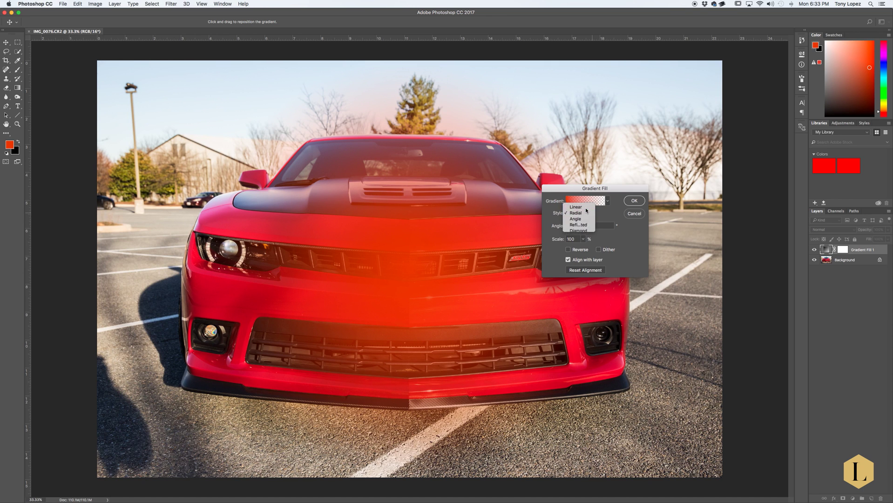
{"action": "left_click", "coordinate": [591, 203]}
{"action": "left_click", "coordinate": [589, 203]}
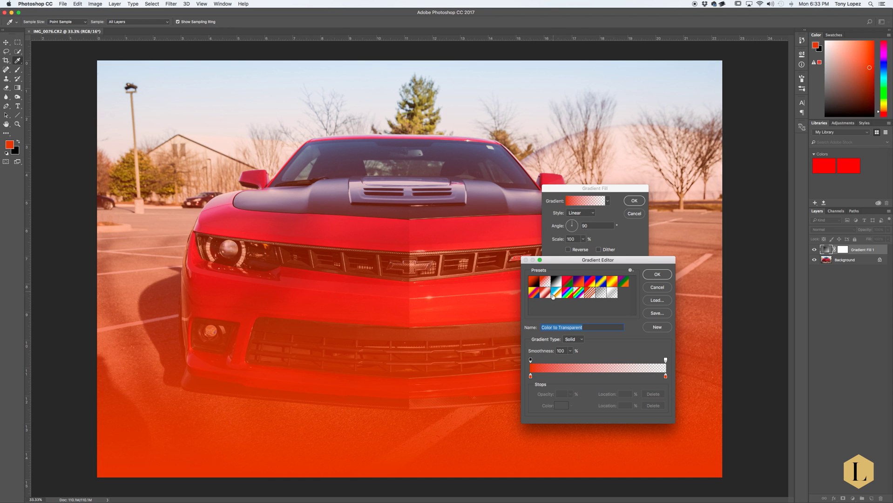
Step: Try the Neutral Density, Red-Green and Black-White presets, settling on Foreground to Transparent
{"action": "left_click", "coordinate": [600, 295]}
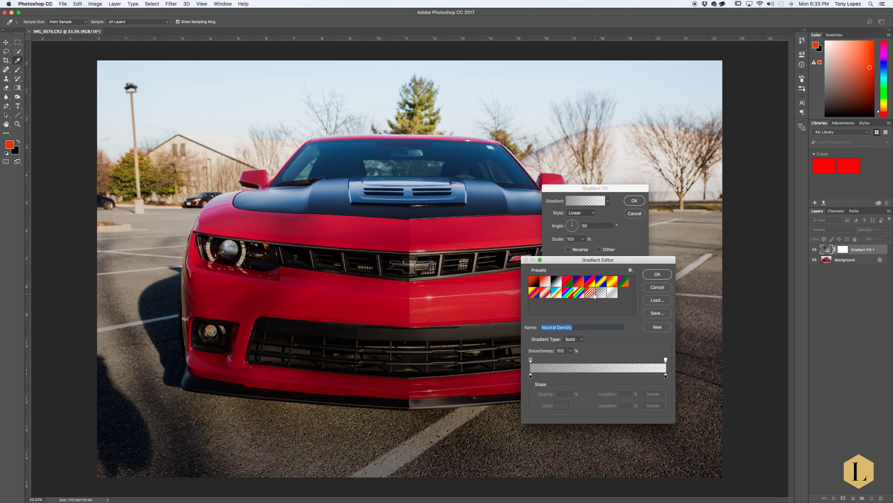
{"action": "left_click", "coordinate": [568, 281]}
{"action": "left_click", "coordinate": [555, 283]}
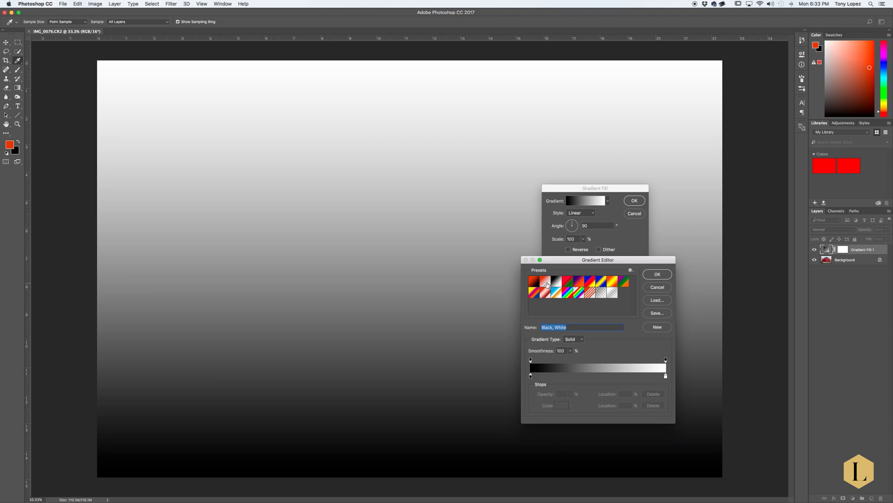
{"action": "left_click", "coordinate": [545, 282]}
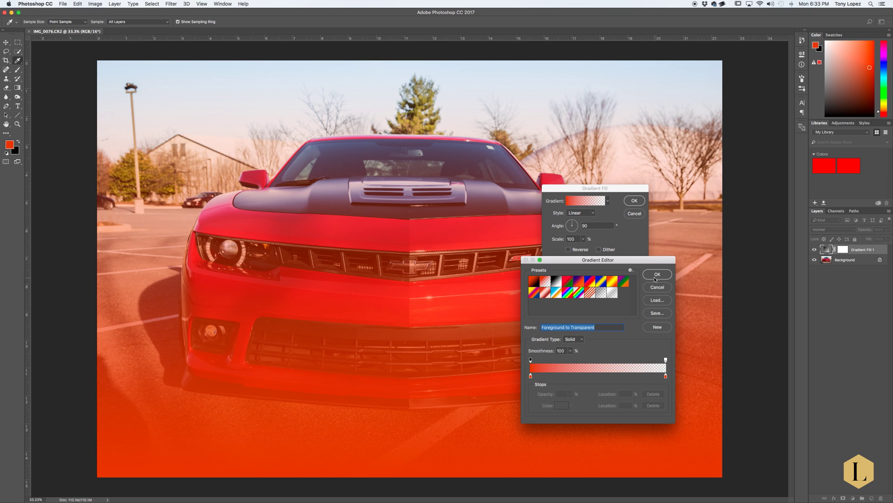
Step: Set both colour stops to white (#ffffff) and accept the white-to-transparent gradient
{"action": "double_click", "coordinate": [531, 376]}
{"action": "left_click", "coordinate": [525, 351]}
{"action": "left_click_drag", "start_coordinate": [483, 298], "coordinate": [476, 278]}
{"action": "left_click", "coordinate": [635, 274]}
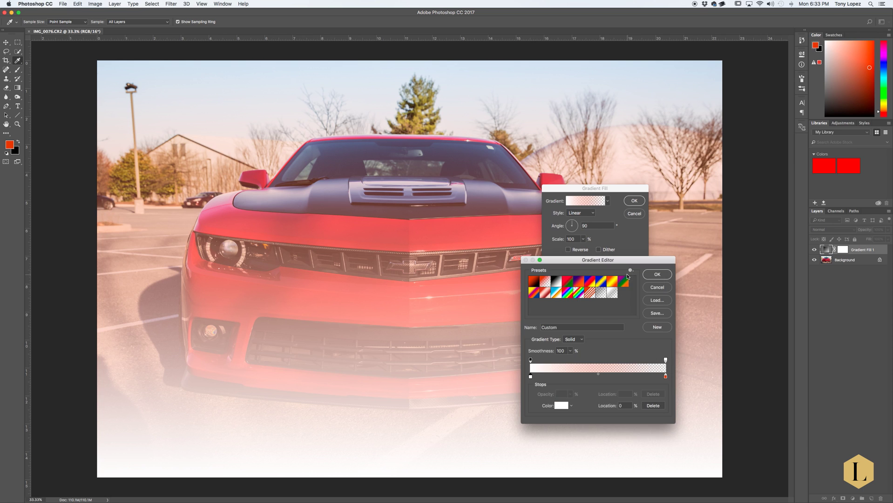
{"action": "left_click", "coordinate": [665, 376]}
{"action": "left_click", "coordinate": [560, 405]}
{"action": "left_click", "coordinate": [476, 278]}
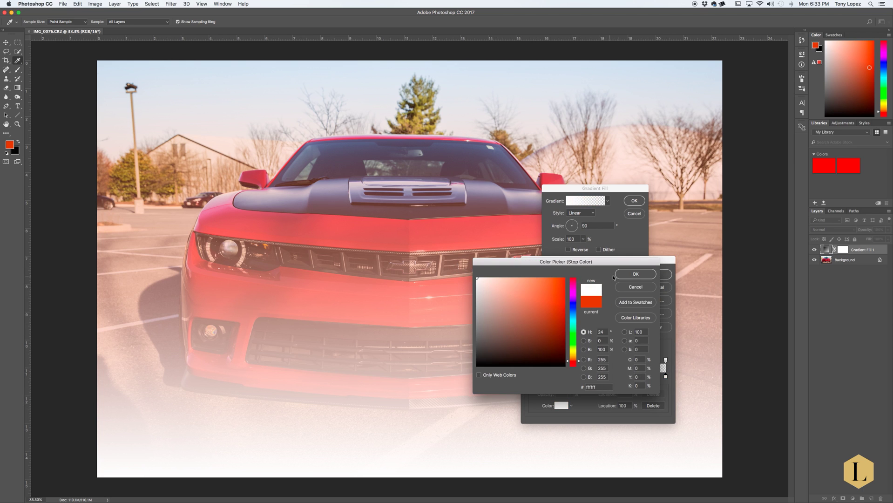
{"action": "left_click", "coordinate": [635, 274]}
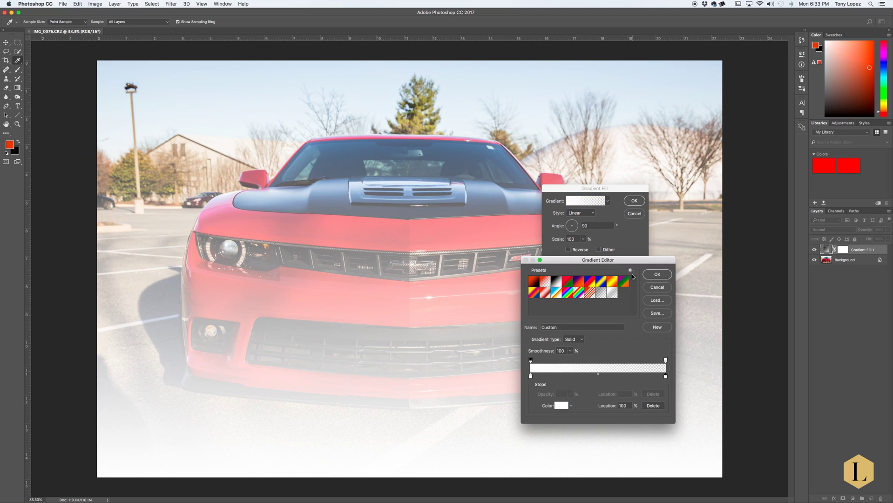
{"action": "left_click", "coordinate": [657, 279]}
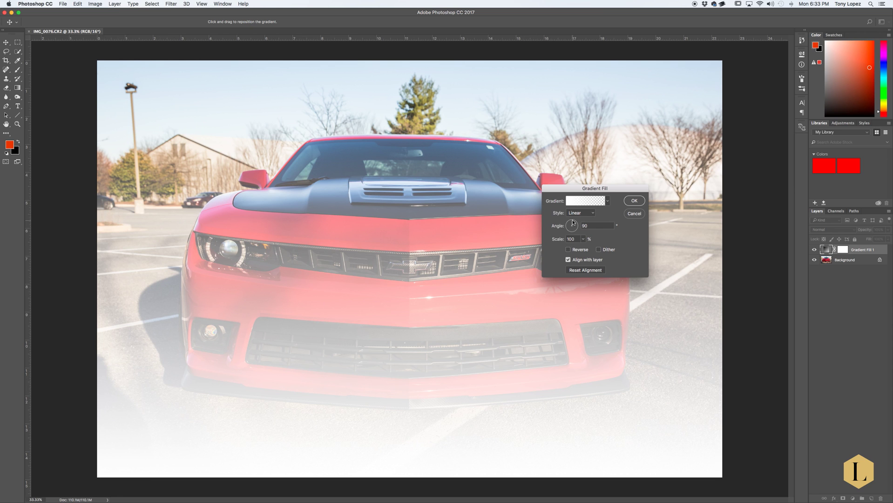
Step: Angle the gradient fill to fade in from the top-left, then hide the Gradient Fill 1 layer
{"action": "mouse_move", "coordinate": [574, 222]}
{"action": "left_mouse_down"}
{"action": "mouse_move", "coordinate": [576, 231]}
{"action": "mouse_move", "coordinate": [568, 227]}
{"action": "mouse_move", "coordinate": [575, 230]}
{"action": "left_mouse_up"}
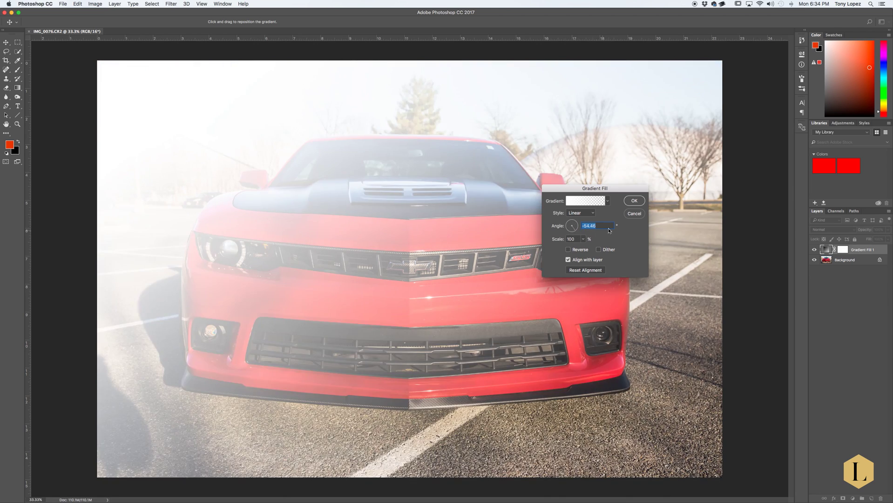
{"action": "key", "text": "Return"}
{"action": "left_click", "coordinate": [814, 250]}
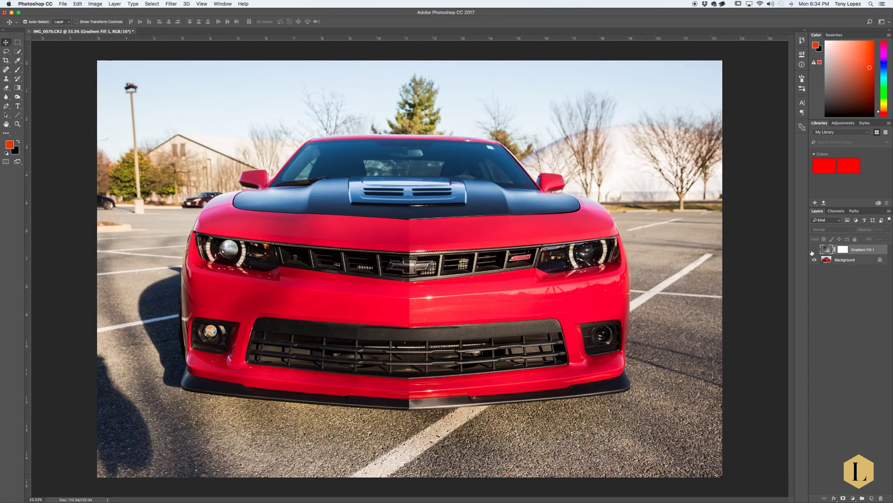
{"action": "left_click", "coordinate": [18, 88]}
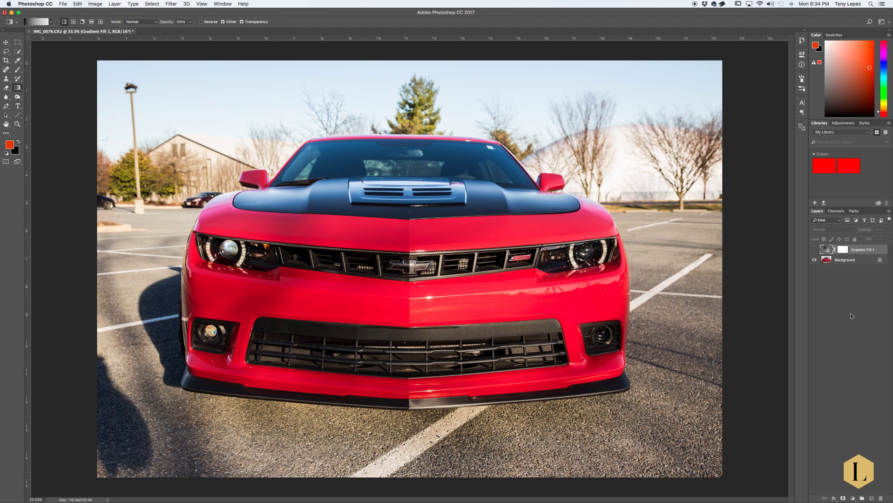
Step: On a new Layer 1, paint black fades from the top-left, bottom edge and top-right corners
{"action": "left_click", "coordinate": [870, 498]}
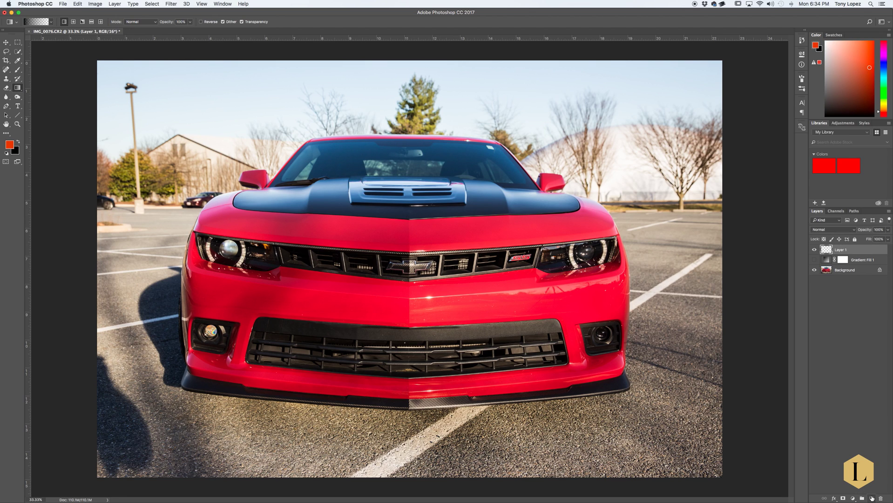
{"action": "left_click_drag", "start_coordinate": [272, 54], "coordinate": [291, 139]}
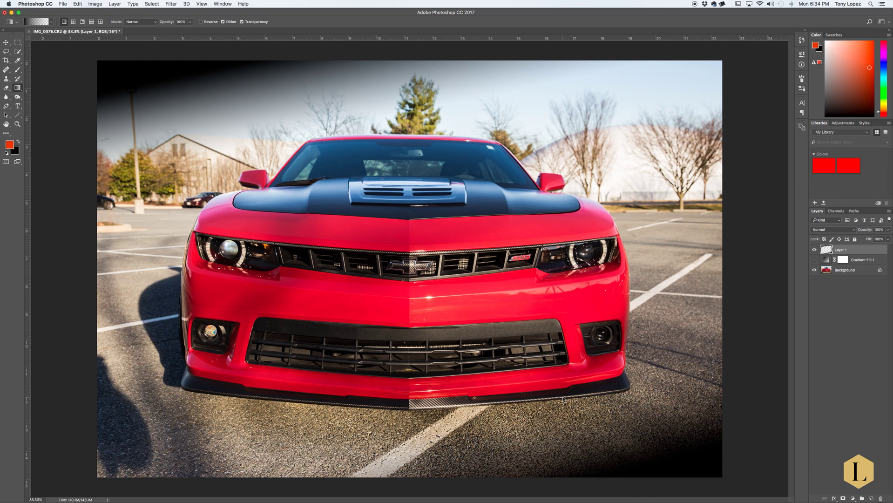
{"action": "left_click_drag", "start_coordinate": [321, 403], "coordinate": [396, 204]}
{"action": "left_click_drag", "start_coordinate": [397, 188], "coordinate": [397, 190]}
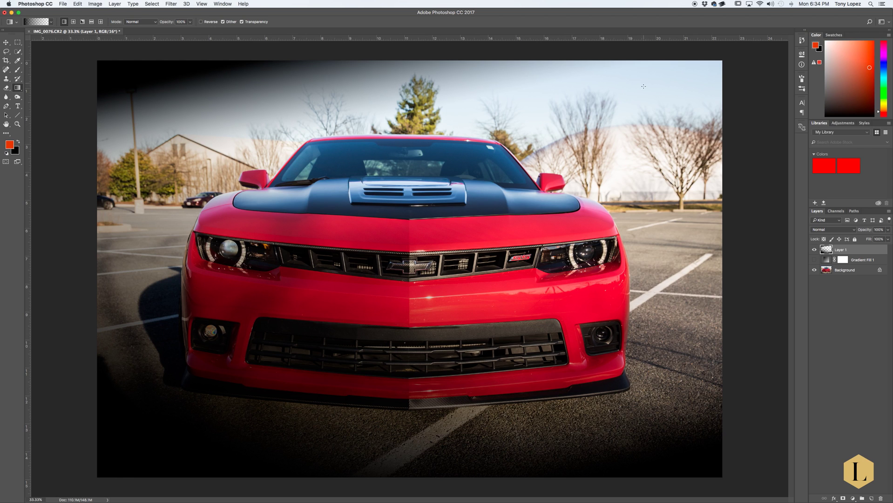
{"action": "left_click_drag", "start_coordinate": [636, 54], "coordinate": [623, 86]}
{"action": "left_click_drag", "start_coordinate": [613, 54], "coordinate": [533, 169]}
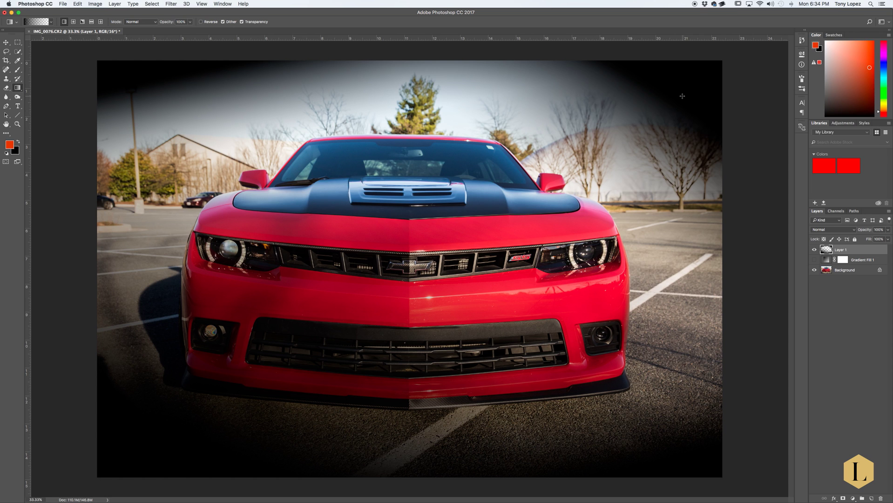
Step: Toggle Layer 1 and Gradient Fill 1 visibility to compare the vignette and white fade
{"action": "left_click", "coordinate": [814, 250]}
{"action": "left_click", "coordinate": [814, 259]}
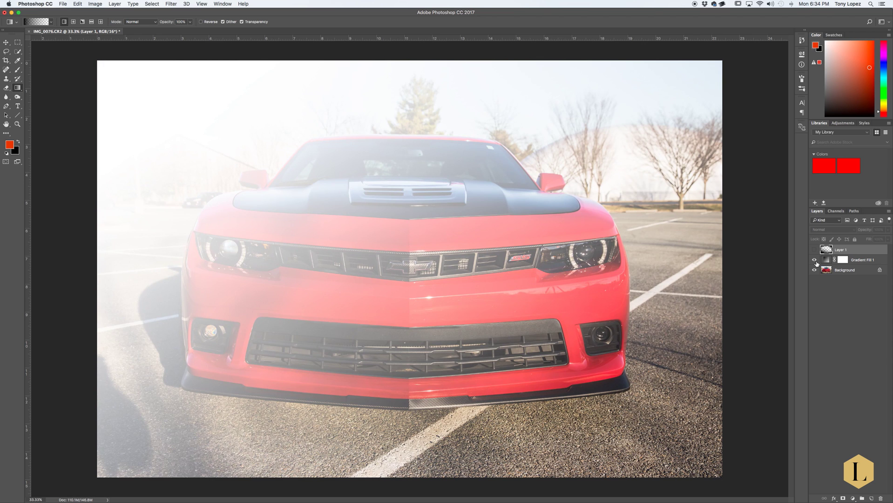
{"action": "left_click", "coordinate": [855, 262]}
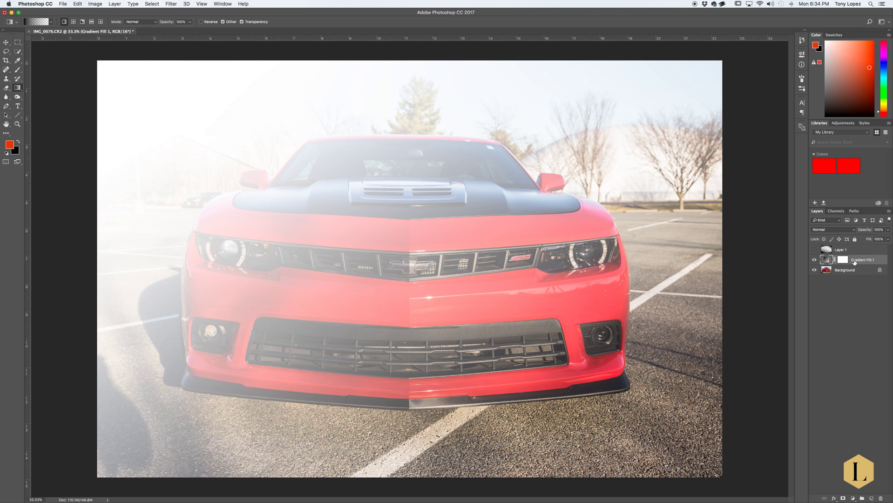
{"action": "left_click", "coordinate": [814, 260]}
{"action": "left_click", "coordinate": [815, 250]}
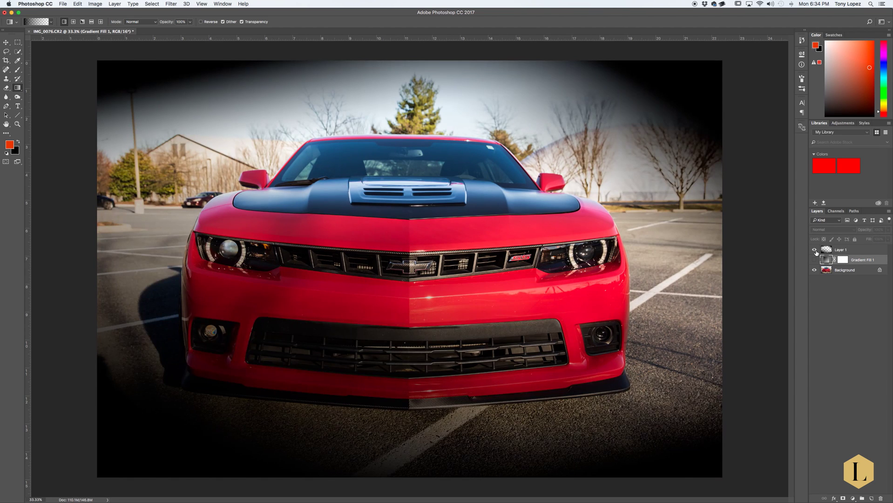
{"action": "left_click", "coordinate": [814, 251]}
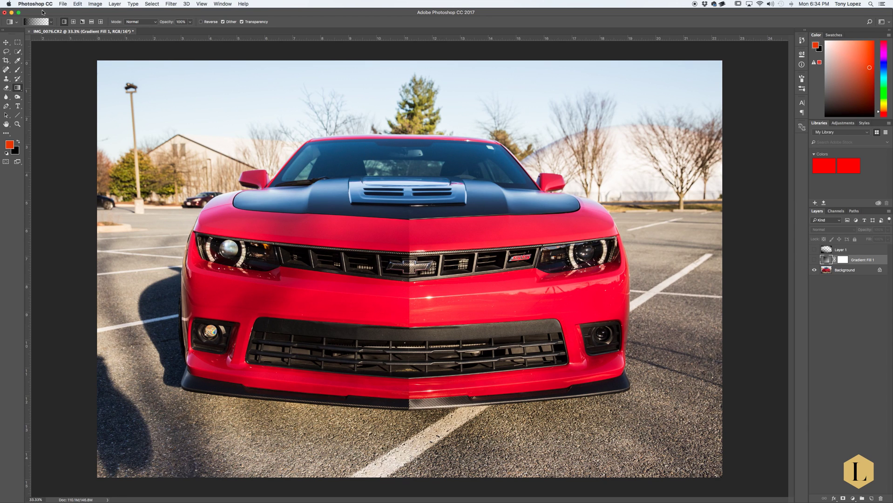
Step: Close the Camaro document without saving and switch back to Lightroom
{"action": "left_click", "coordinate": [28, 31]}
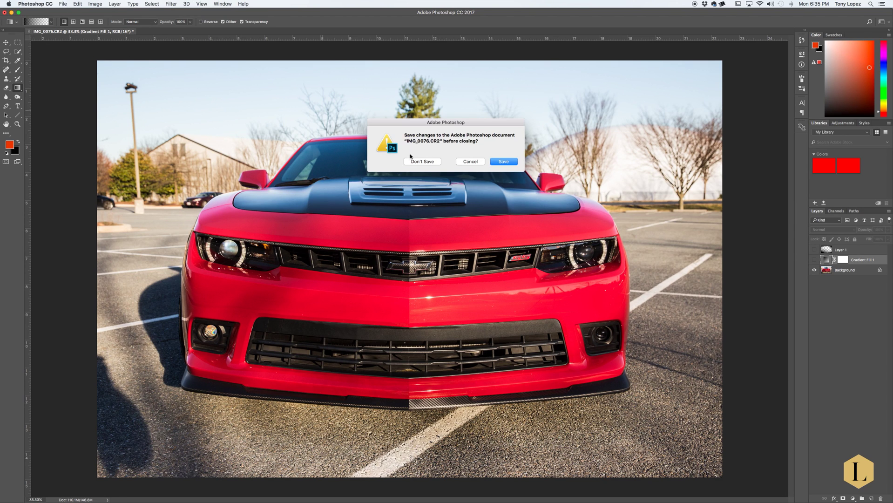
{"action": "left_click", "coordinate": [422, 162]}
{"action": "key", "text": "ctrl+Up"}
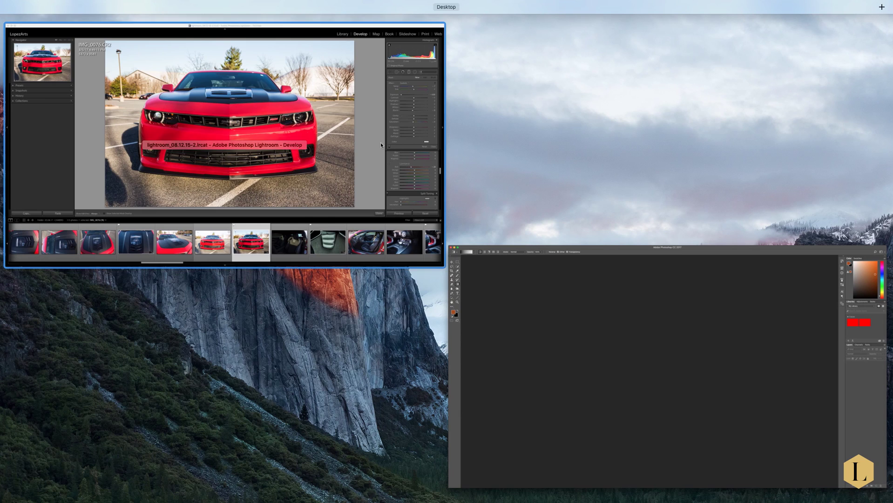
{"action": "left_click", "coordinate": [380, 142]}
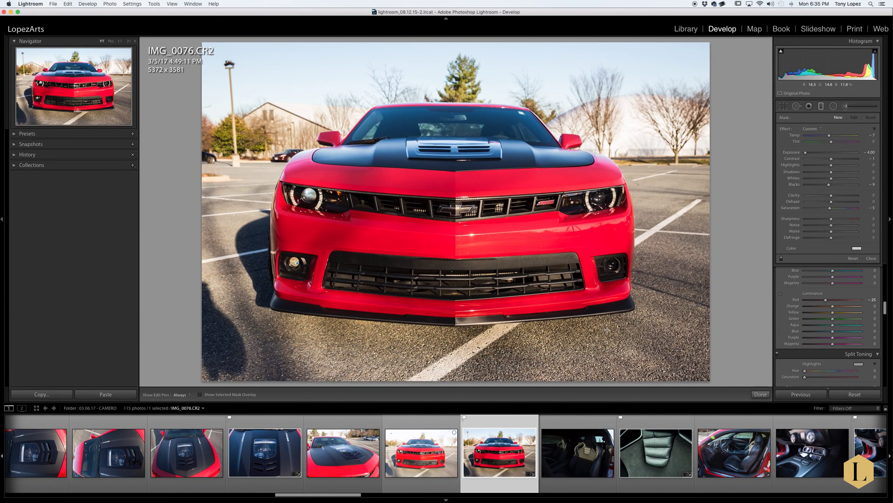